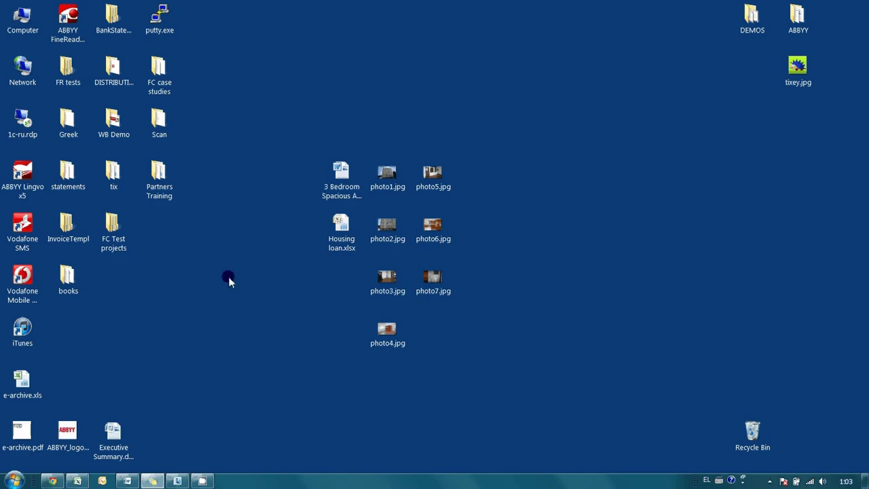
Minimize the apartment description document and the Housing loan workbook to reveal the desktop
click(127, 480)
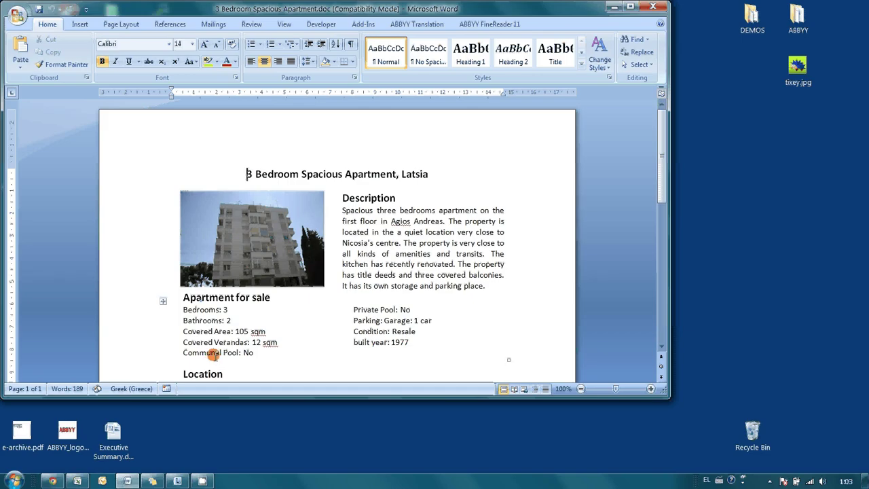
click(611, 6)
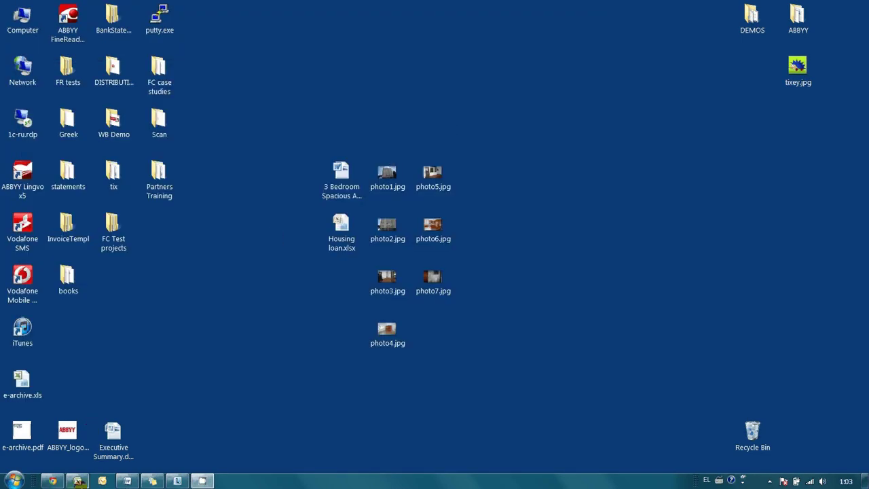
click(77, 481)
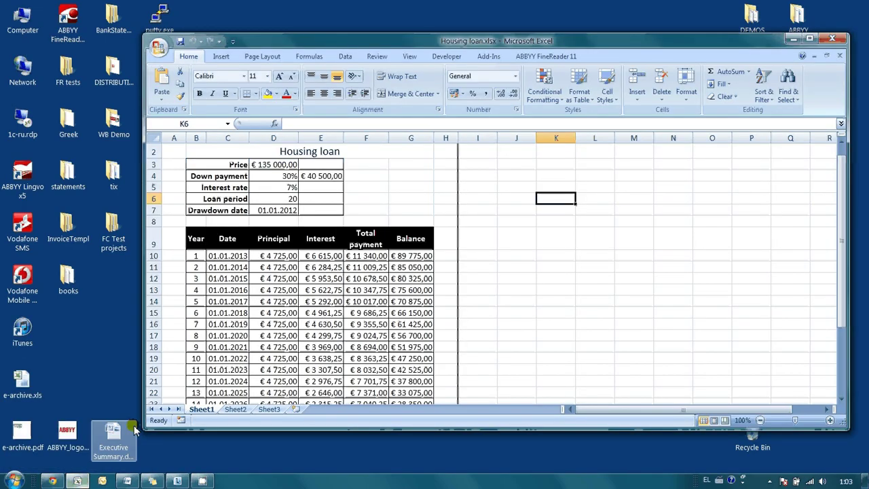
click(793, 39)
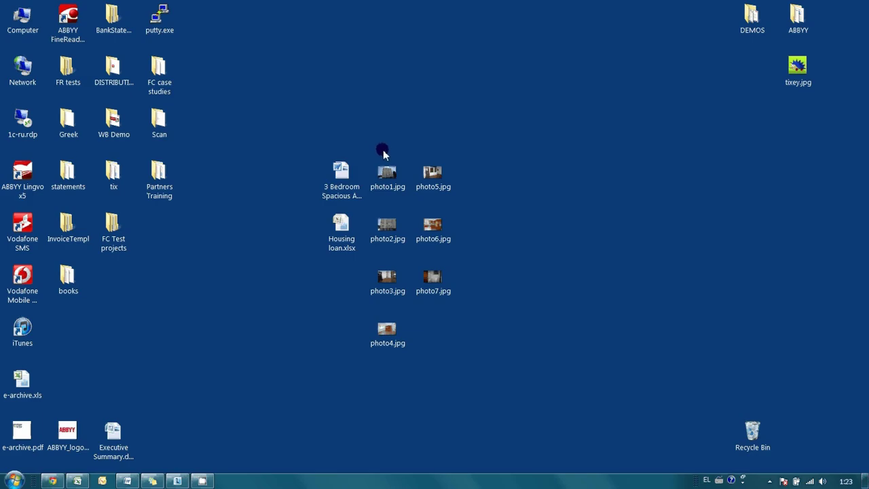
Print photo1–photo7 to PDF-XChange 4.0 for ABBYY, two 13 x 18 cm pictures per page
drag(379, 155, 453, 373)
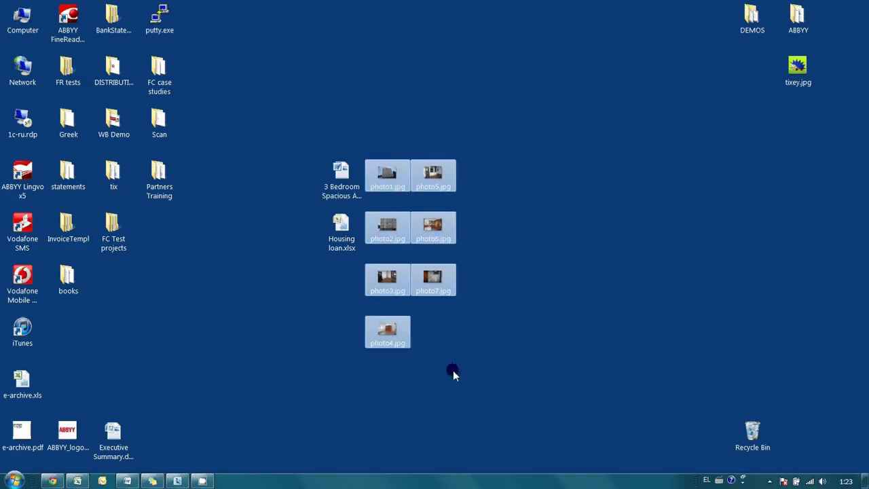
right_click(386, 175)
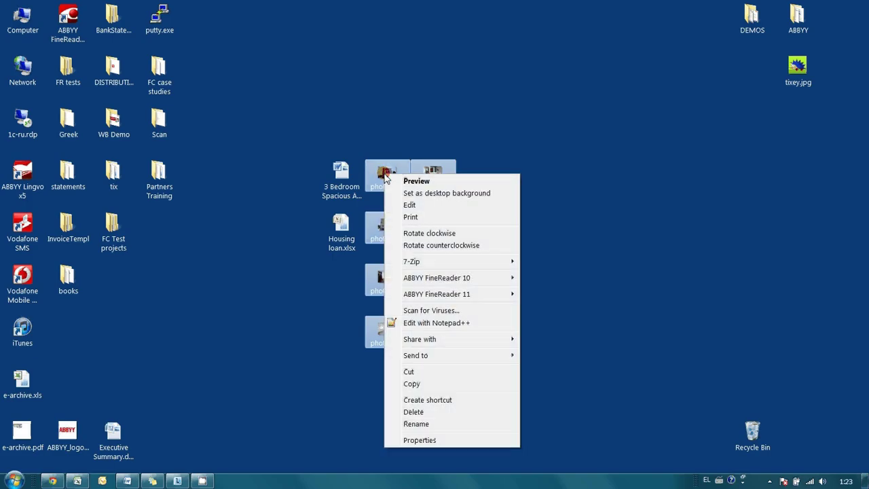
click(422, 217)
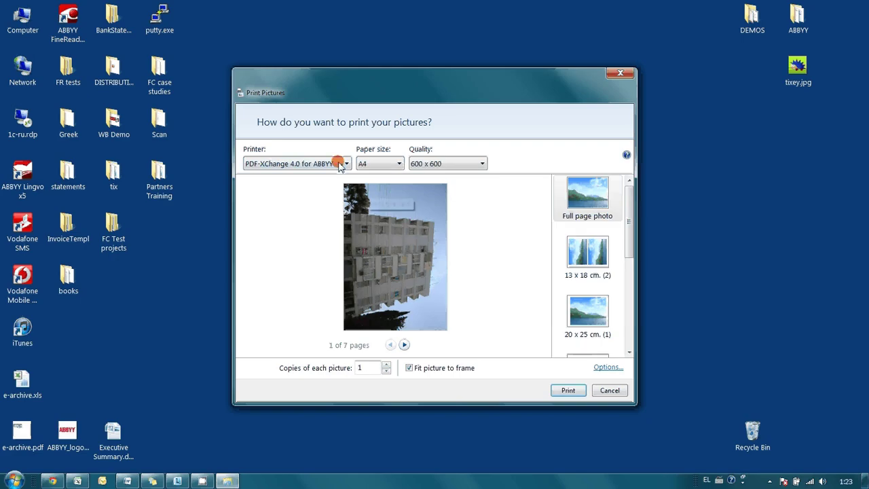
click(344, 165)
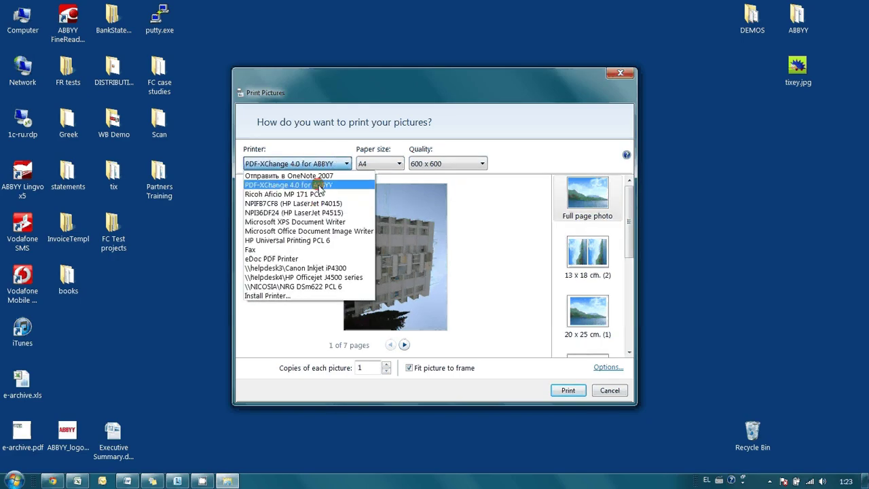
click(320, 187)
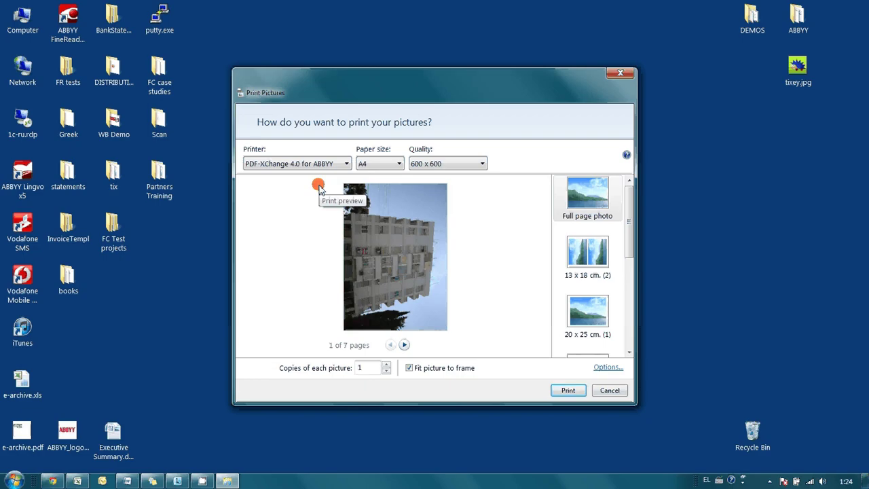
click(569, 252)
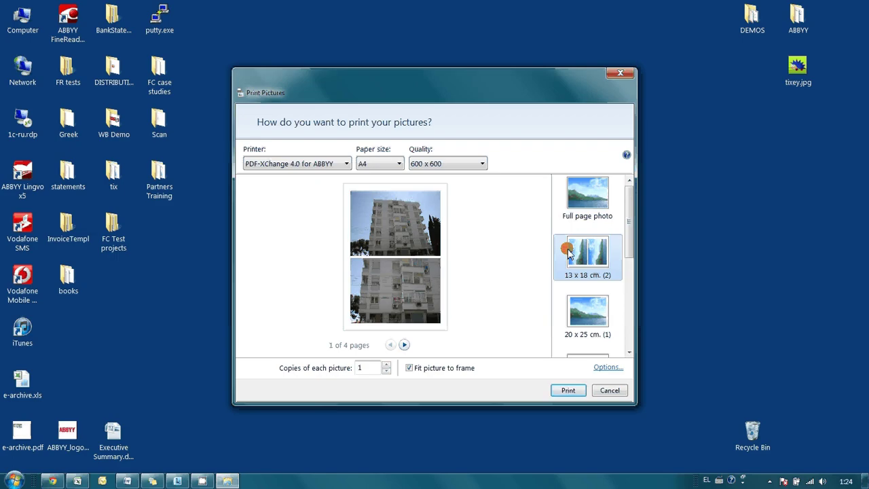
click(567, 391)
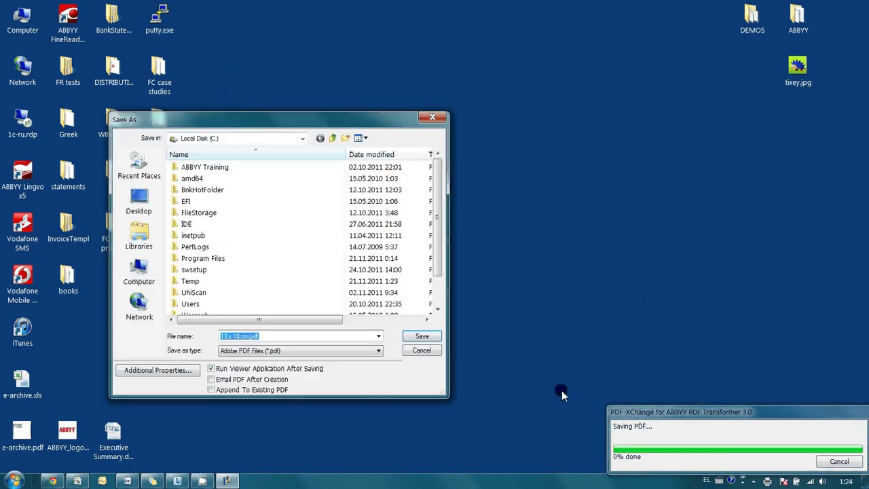
Save the printed photos on the Desktop under the file name 'photos'
click(142, 196)
click(249, 335)
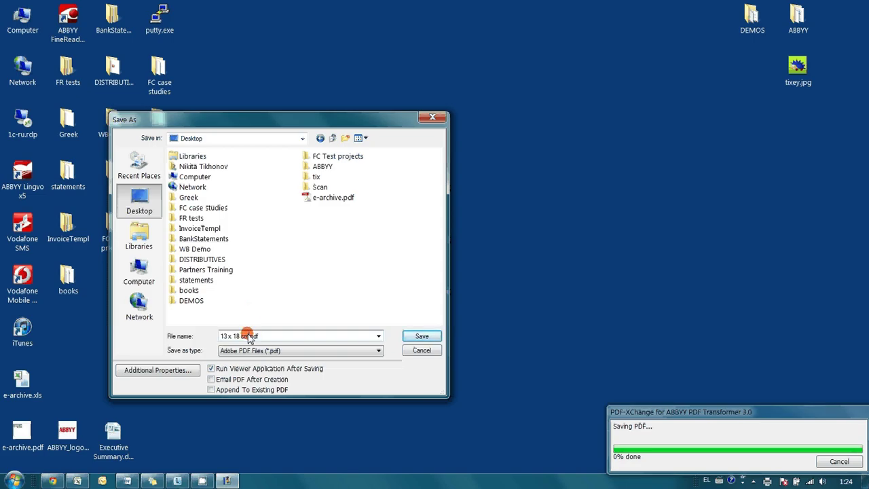
drag(249, 336, 153, 343)
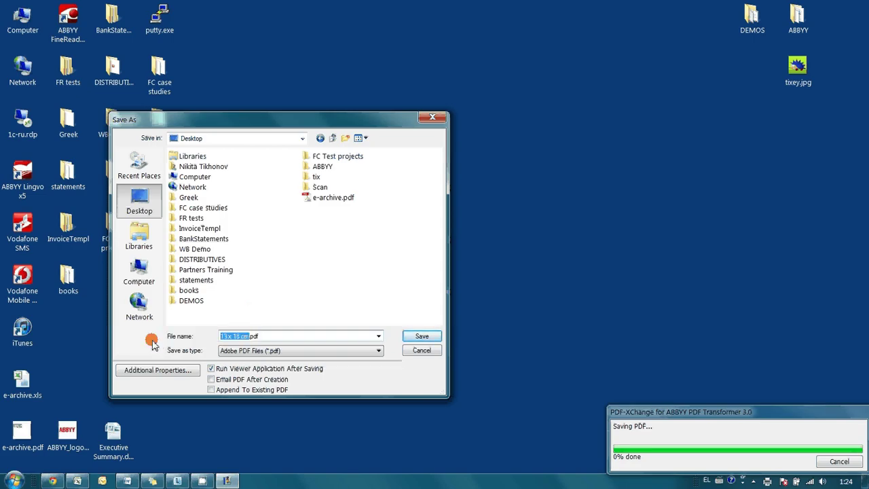
text(photos)
click(413, 335)
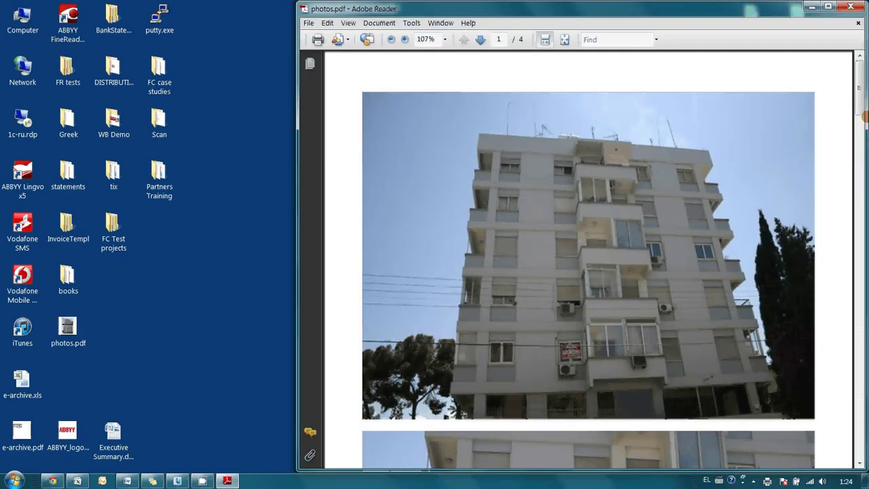
Scroll through the four pages of photos.pdf in Adobe Reader
drag(858, 92, 848, 297)
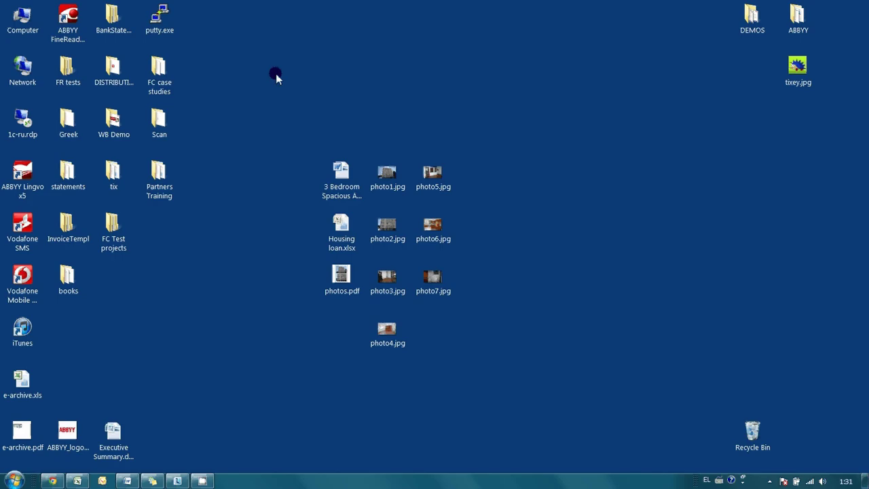
Select the apartment description, Housing loan.xlsx and photos.pdf together and bring up their context menu
click(328, 171)
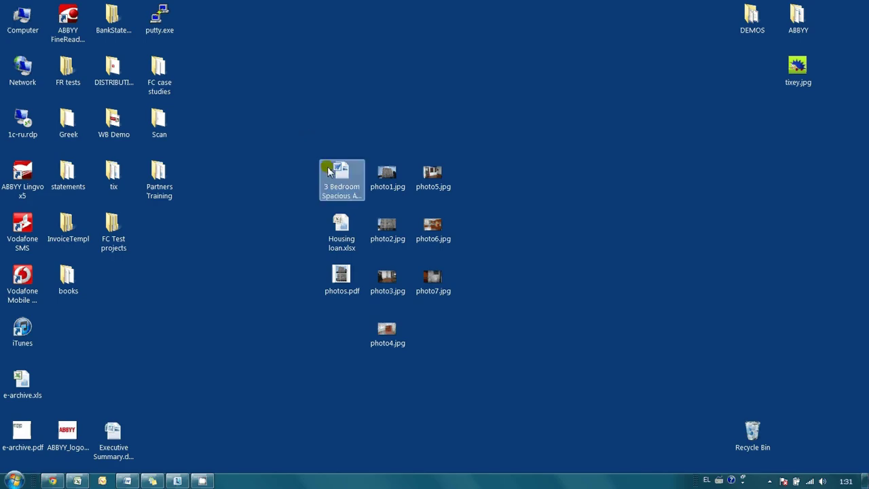
click(328, 171)
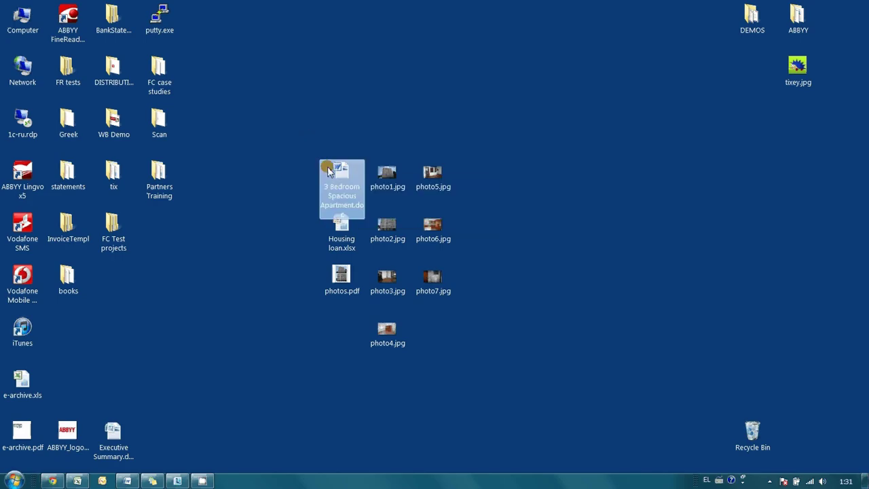
ctrl+click(337, 243)
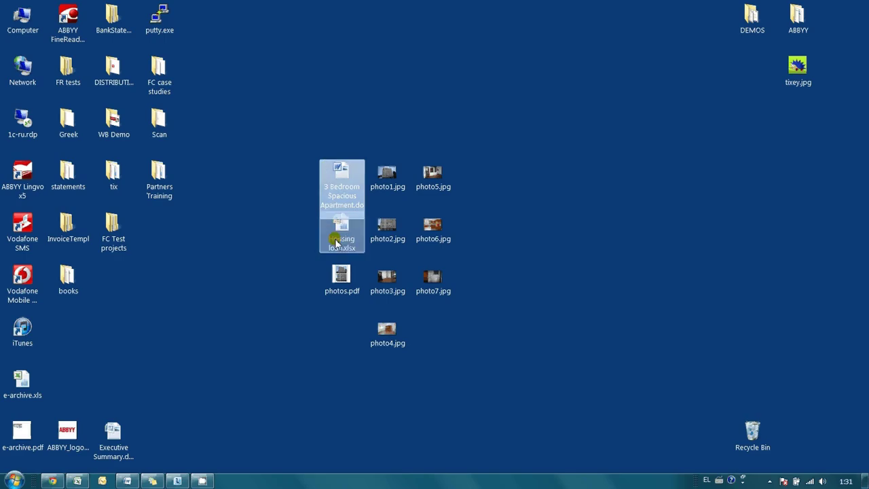
click(336, 244)
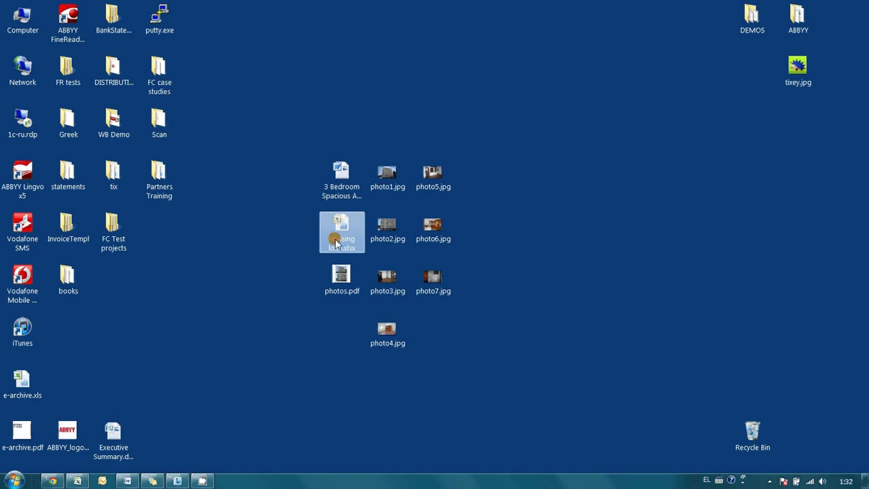
click(335, 275)
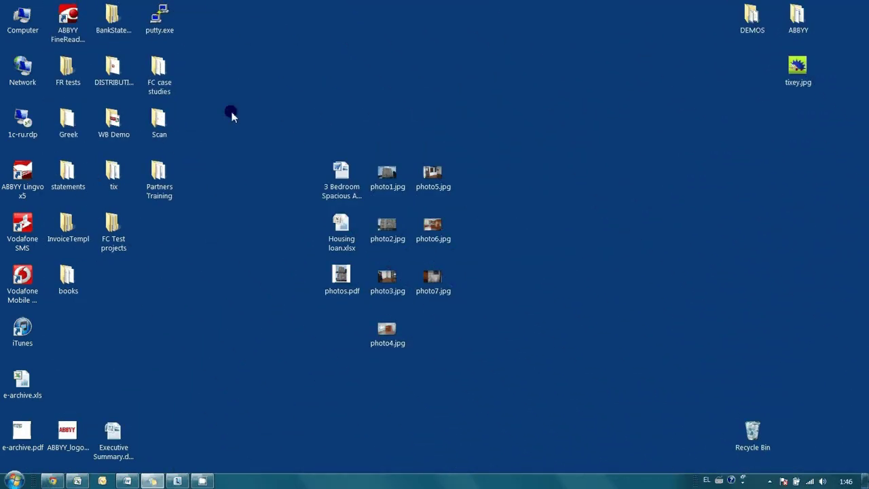
drag(309, 156, 361, 295)
right_click(339, 231)
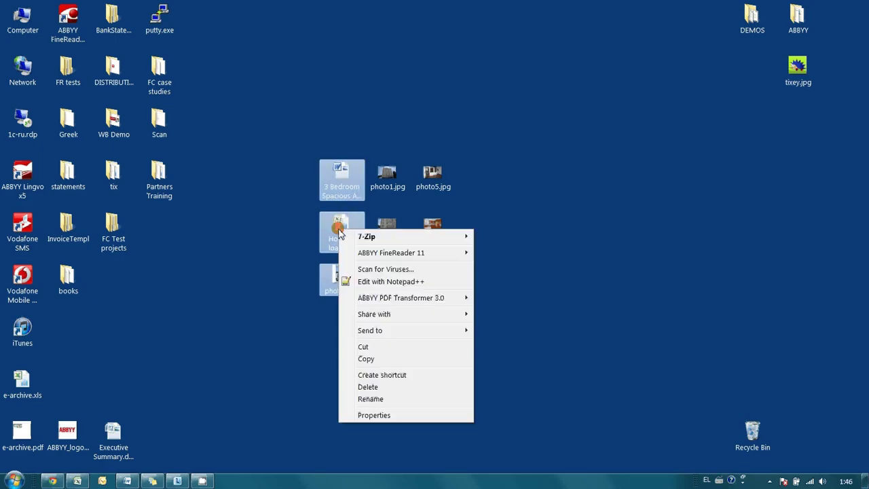
Combine the three files into one PDF with the apartment description moved to first place
mouse_move(399, 304)
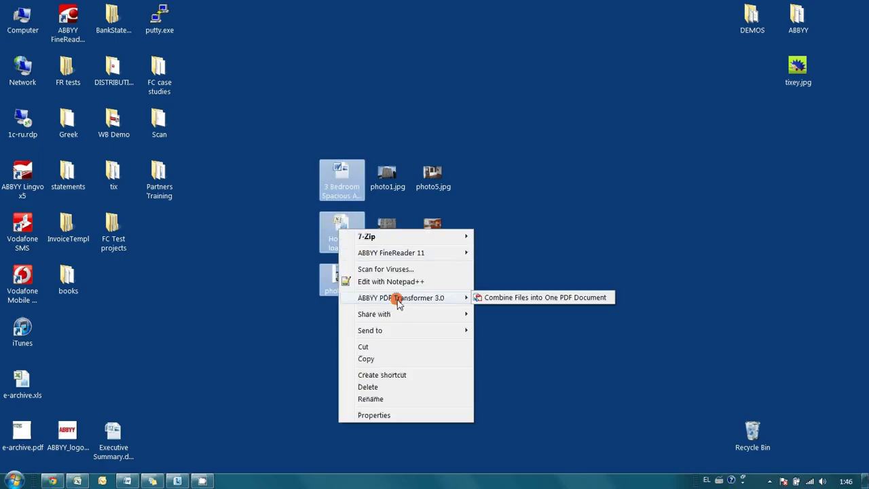
click(557, 300)
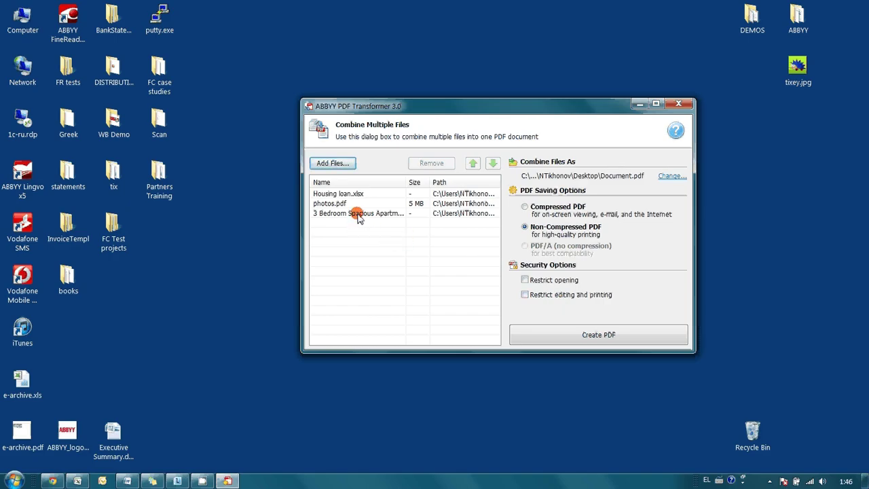
click(359, 215)
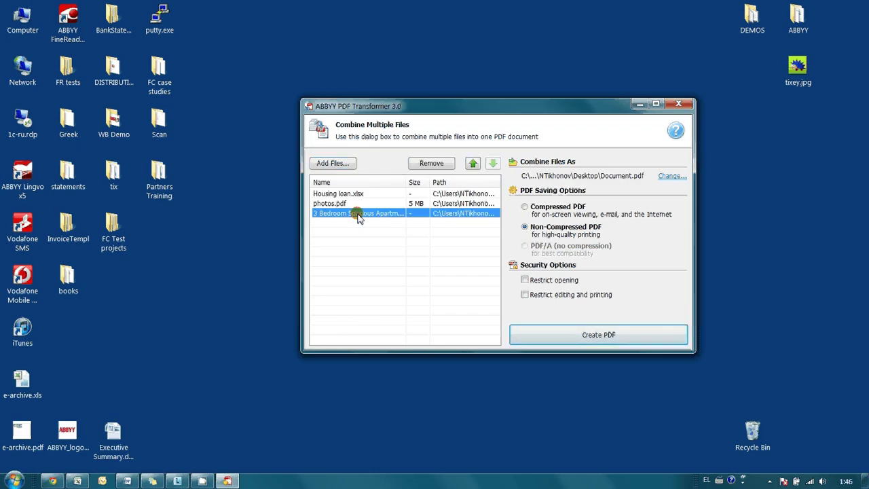
click(472, 164)
click(472, 163)
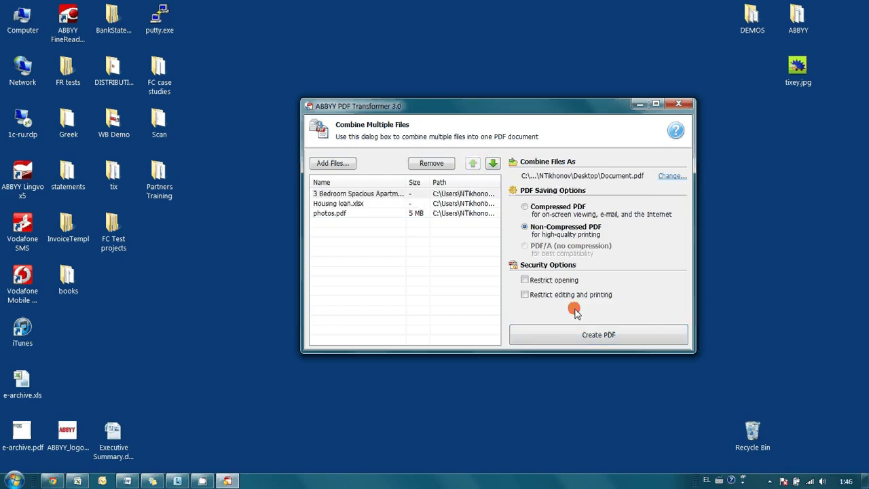
click(604, 341)
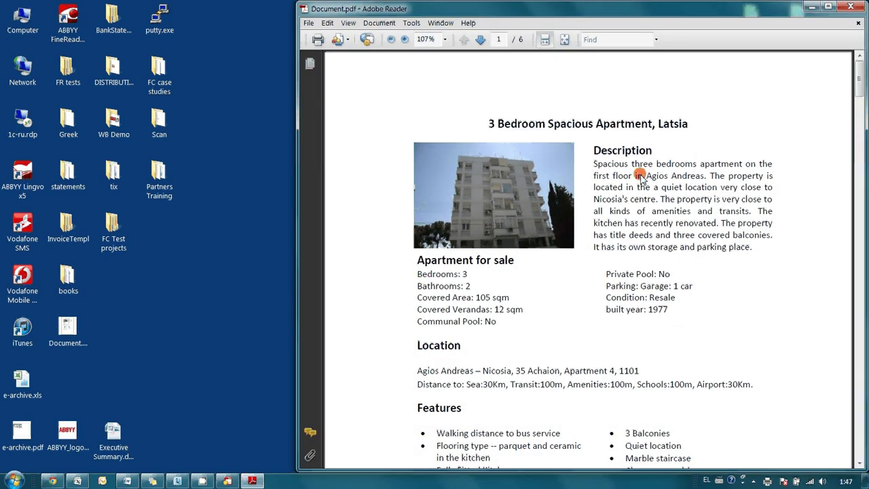
Page through Document.pdf's description, loan table and photos, then close Adobe Reader
drag(859, 75, 859, 75)
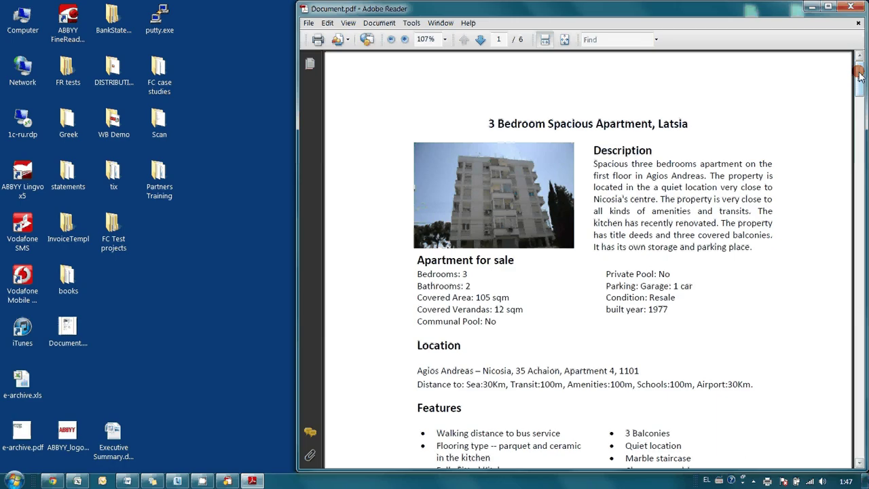
drag(860, 74, 863, 144)
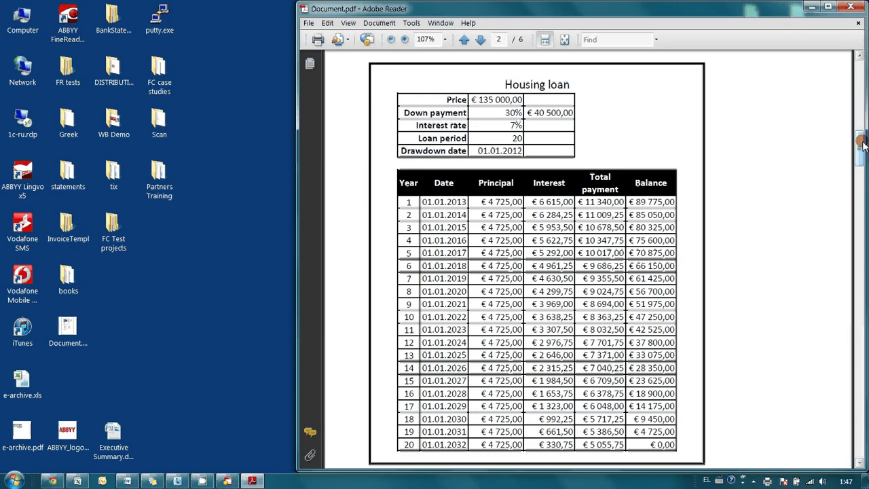
drag(862, 144, 861, 360)
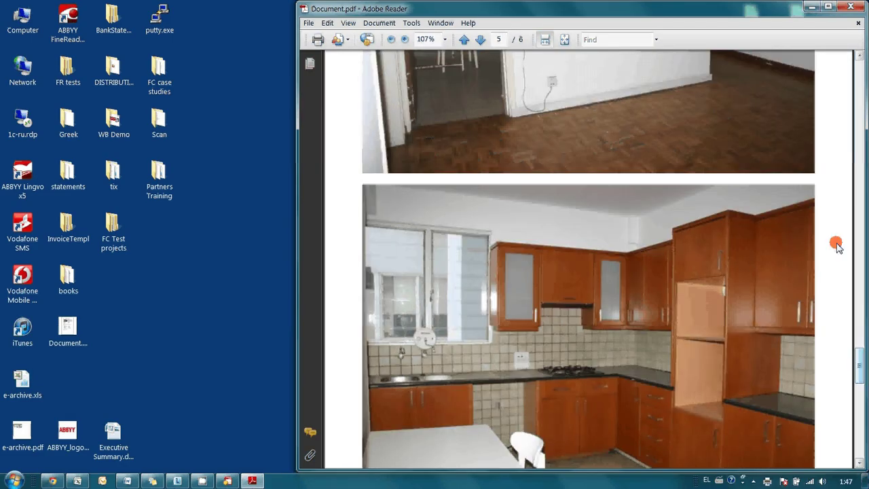
click(850, 9)
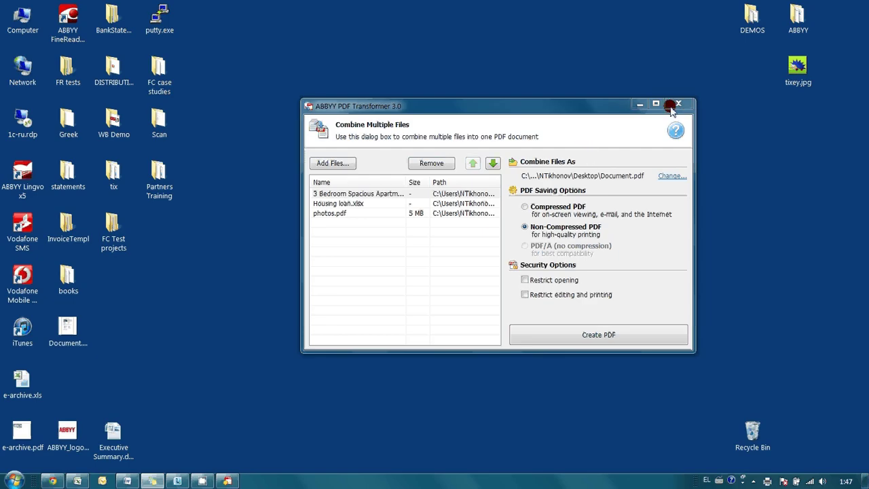
Close the combine window and move Document.pdf to the top centre of the desktop
click(676, 105)
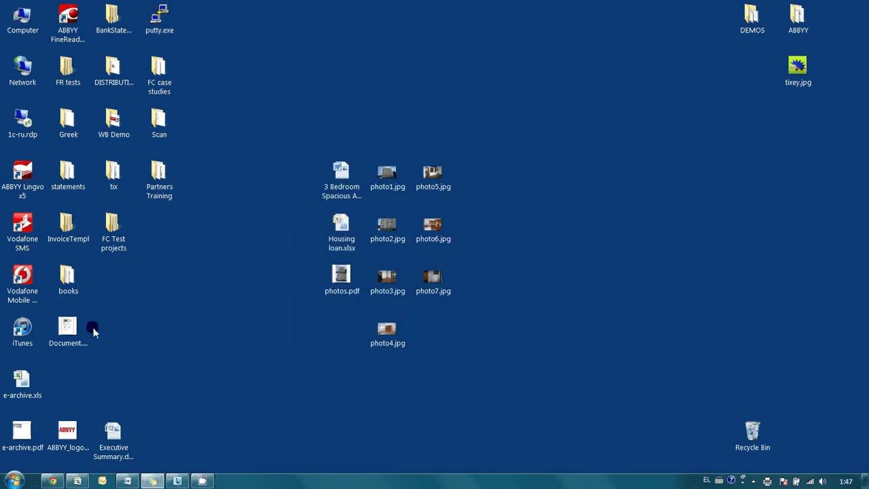
drag(93, 330, 401, 89)
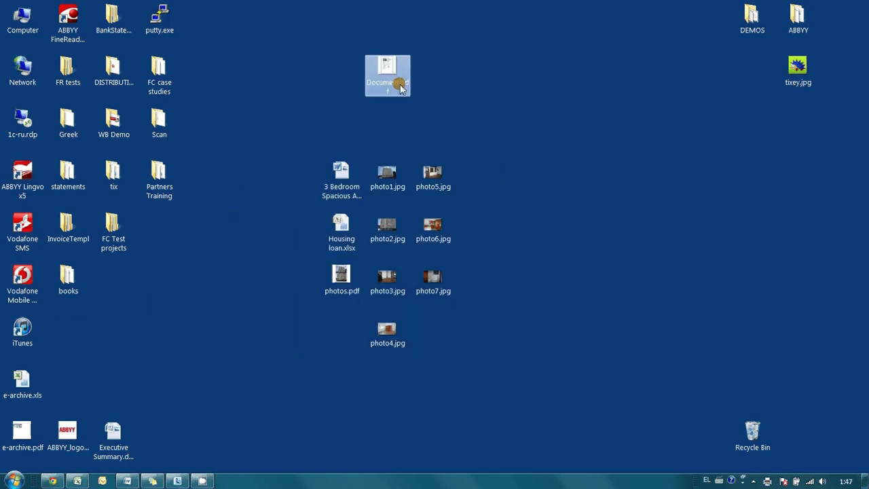